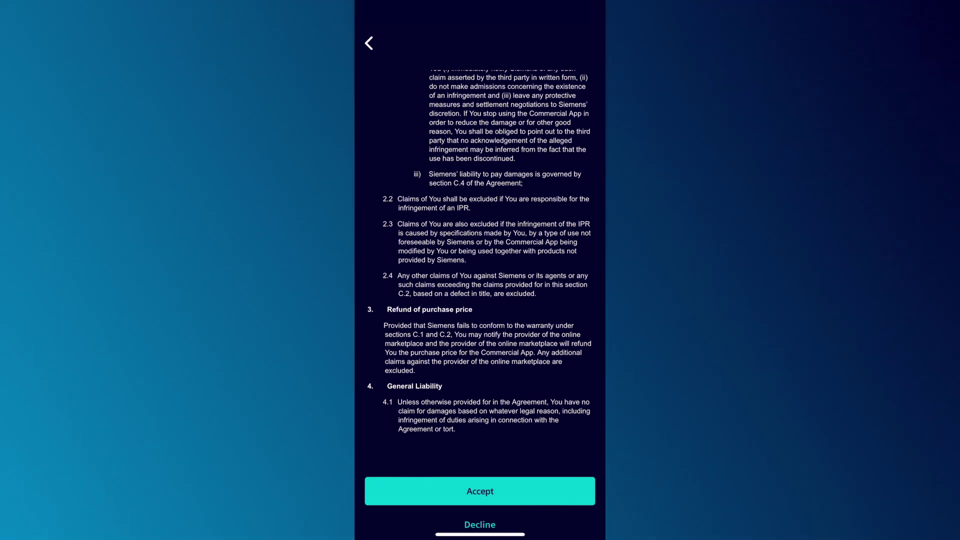
- Accept the end-user license agreement to reach the Create an Account form
left_click(480, 491)
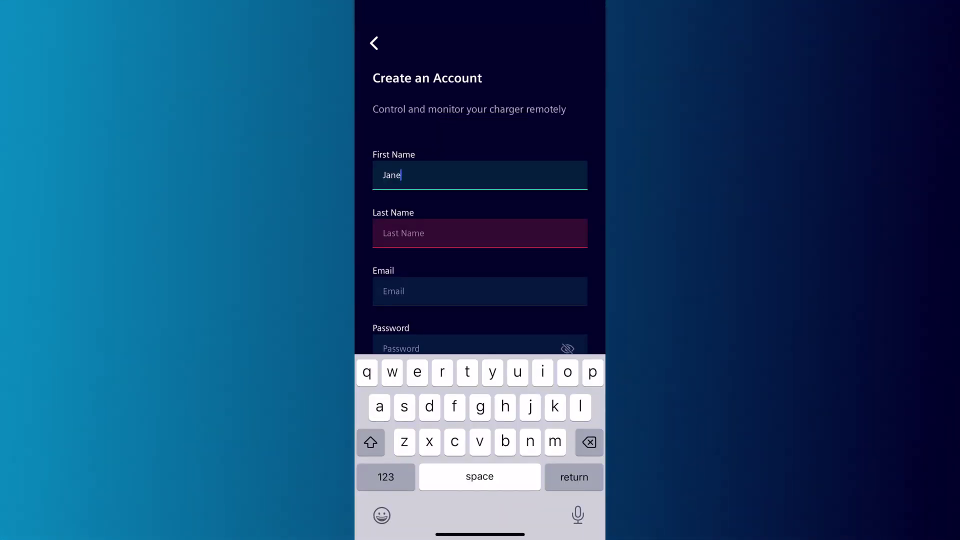
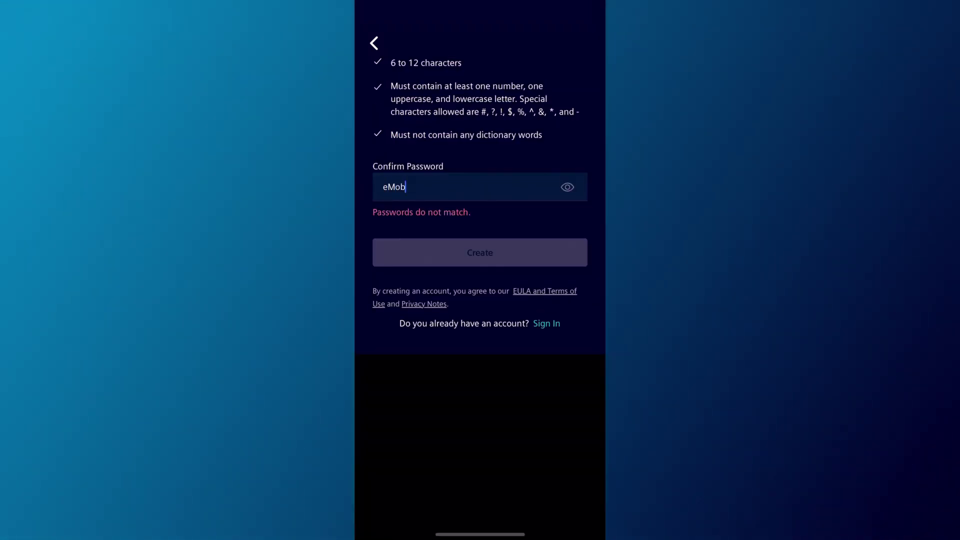
- Create the account with the entered details and dismiss the account-created confirmation
left_click(480, 235)
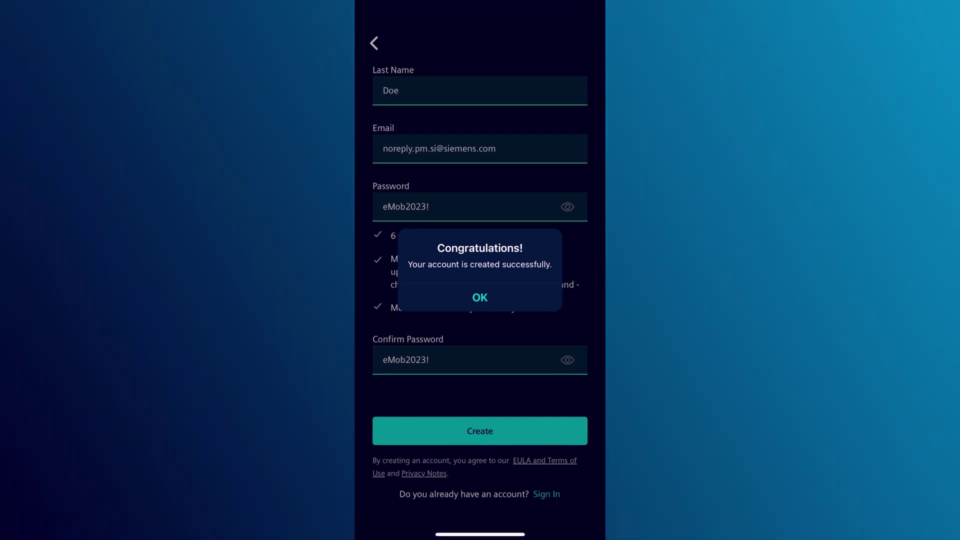
left_click(481, 297)
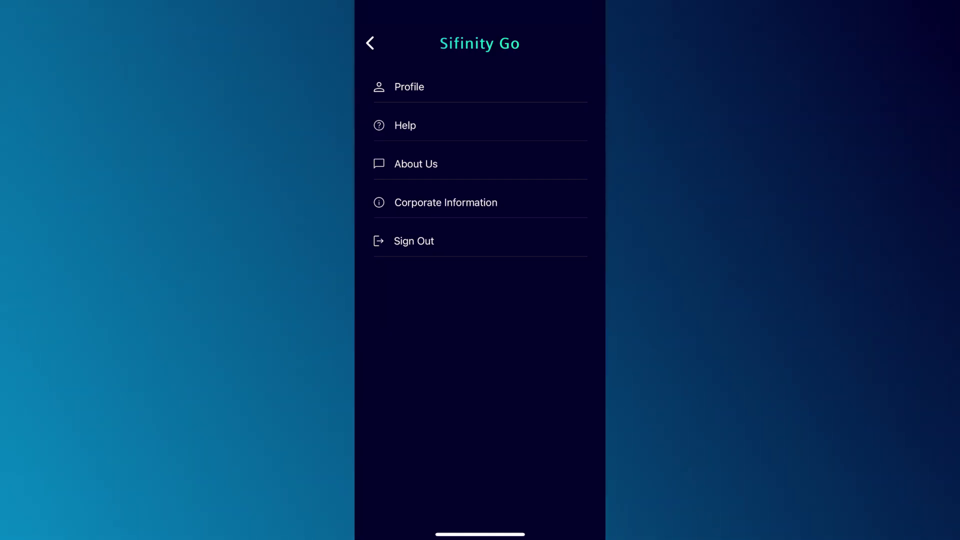
- Go to the Help page from the quick access menu
left_click(405, 125)
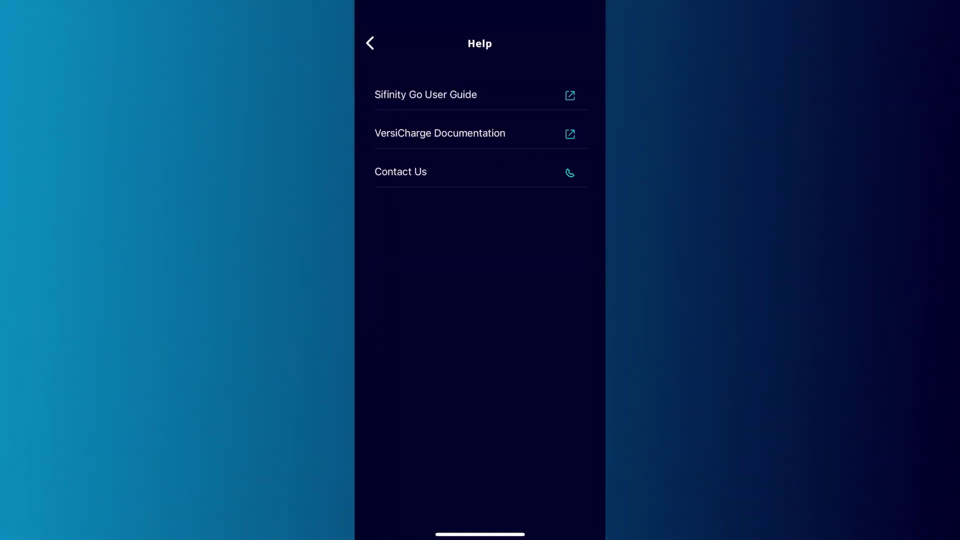